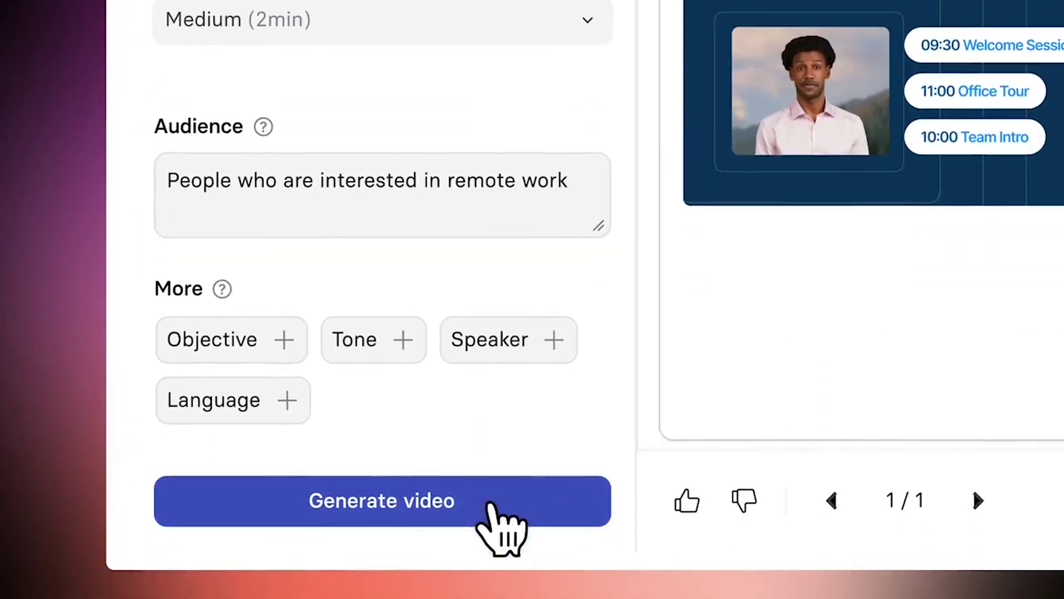
- Generate the Medium (2min) AI video draft for an audience interested in remote work
{"action": "left_click", "coordinate": [481, 505]}
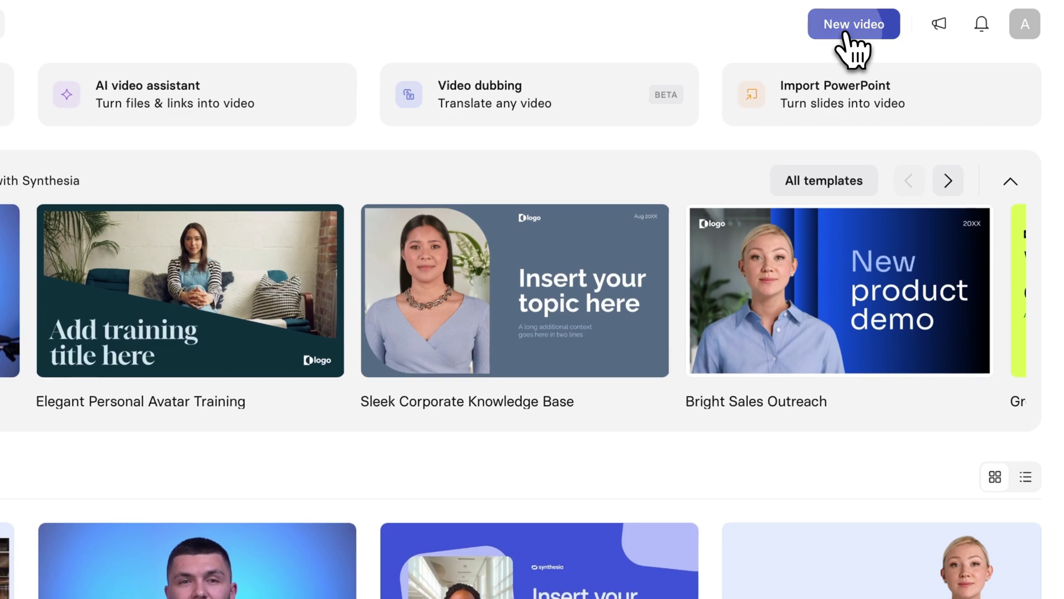
- Create a new video from the Green Pixel Training template
{"action": "left_click", "coordinate": [845, 36]}
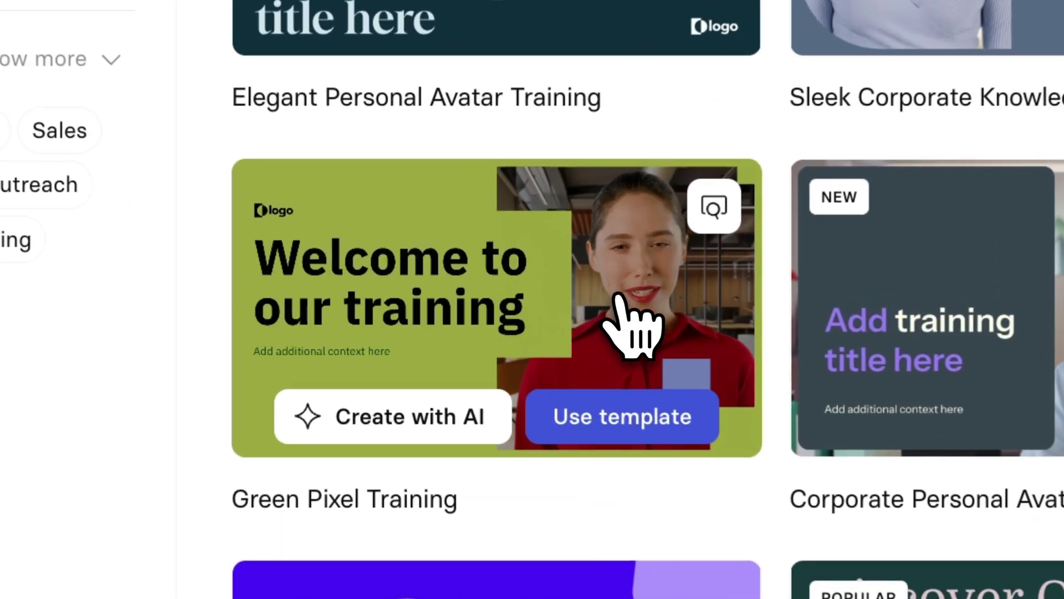
{"action": "left_click", "coordinate": [471, 306]}
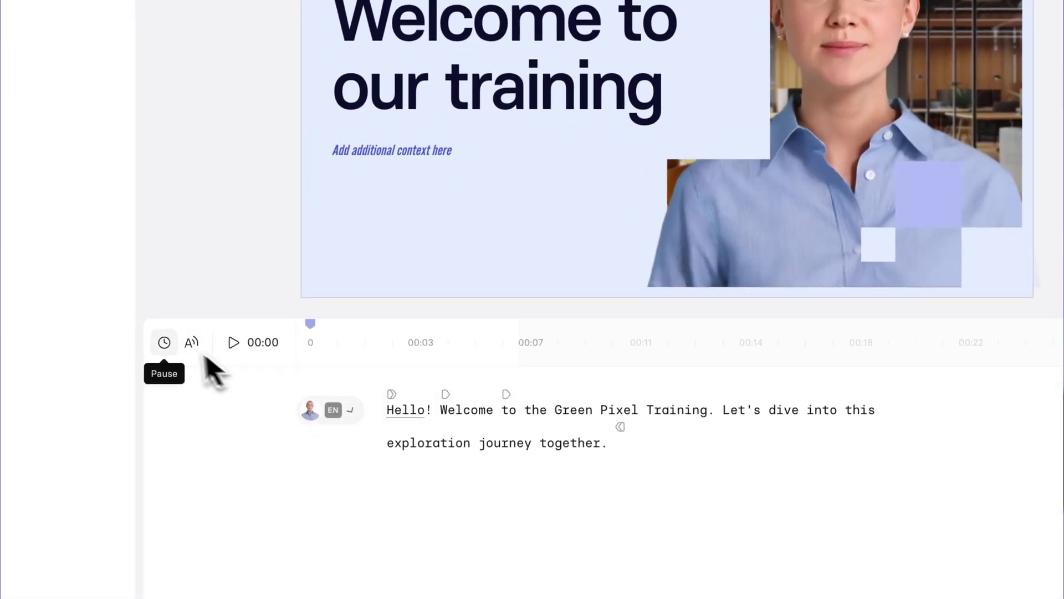
{"action": "left_click", "coordinate": [230, 343]}
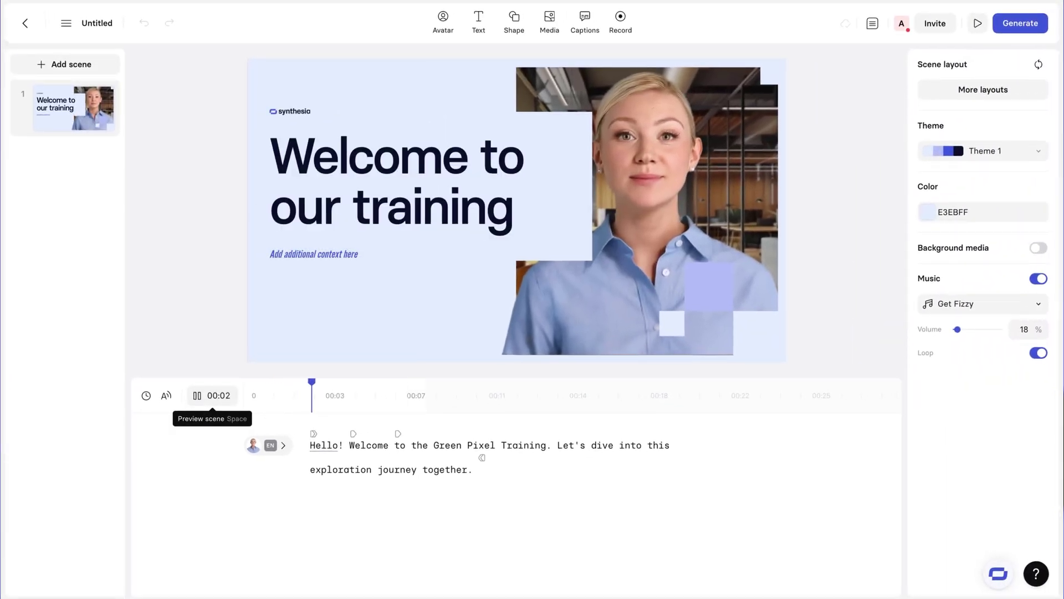
{"action": "left_click", "coordinate": [196, 395]}
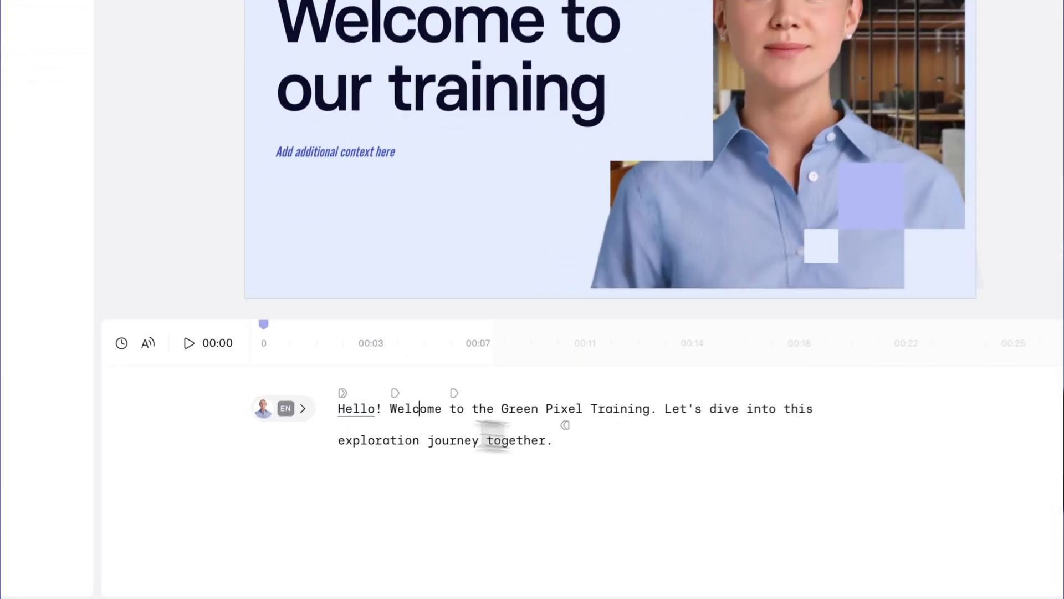
- Replace scene 1's welcome script with a self-introduction starting 'Hello my name is' and preview it
{"action": "triple_click", "coordinate": [394, 463]}
{"action": "key", "text": "BackSpace"}
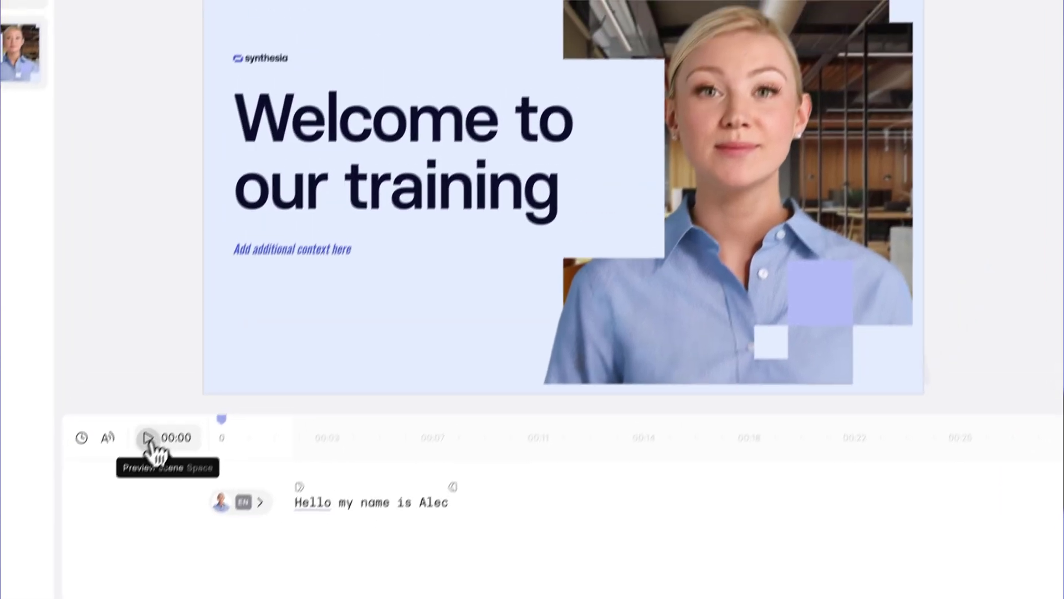
{"action": "left_click", "coordinate": [188, 335]}
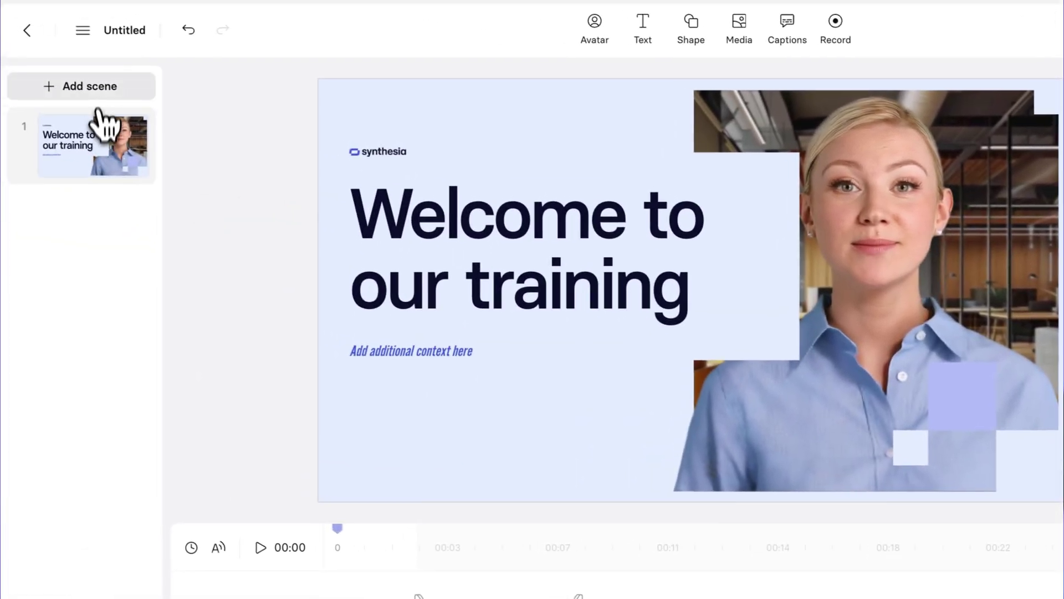
- Add the close-up office avatar scene as scene 2 and select its sample script
{"action": "left_click", "coordinate": [11, 77]}
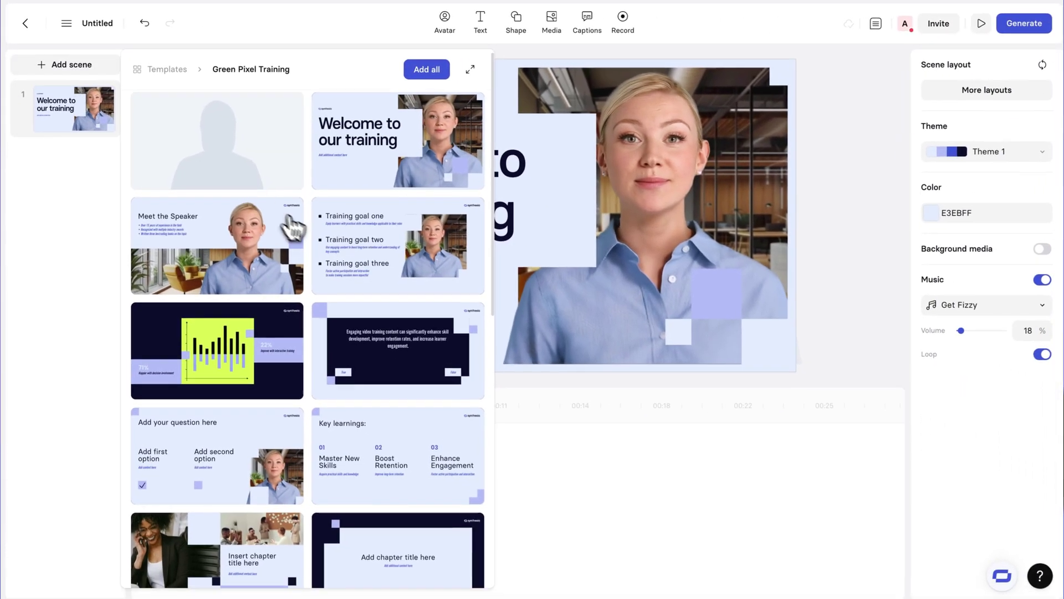
{"action": "scroll", "coordinate": [428, 320], "scroll_direction": "down", "scroll_amount": 3}
{"action": "scroll", "coordinate": [344, 235], "scroll_direction": "down", "scroll_amount": 3}
{"action": "scroll", "coordinate": [302, 261], "scroll_direction": "down", "scroll_amount": 4}
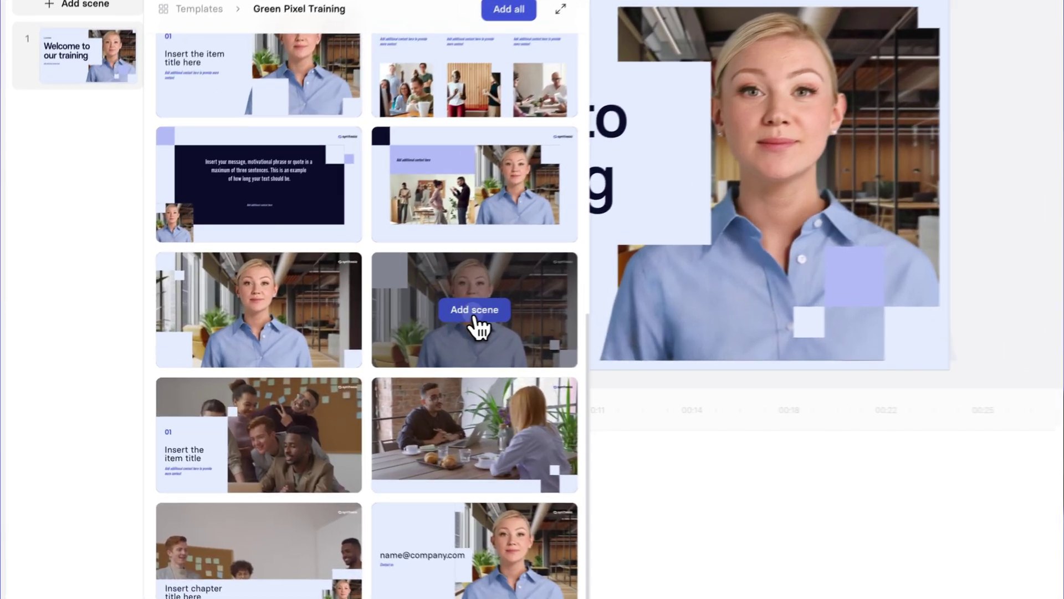
{"action": "left_click", "coordinate": [395, 321]}
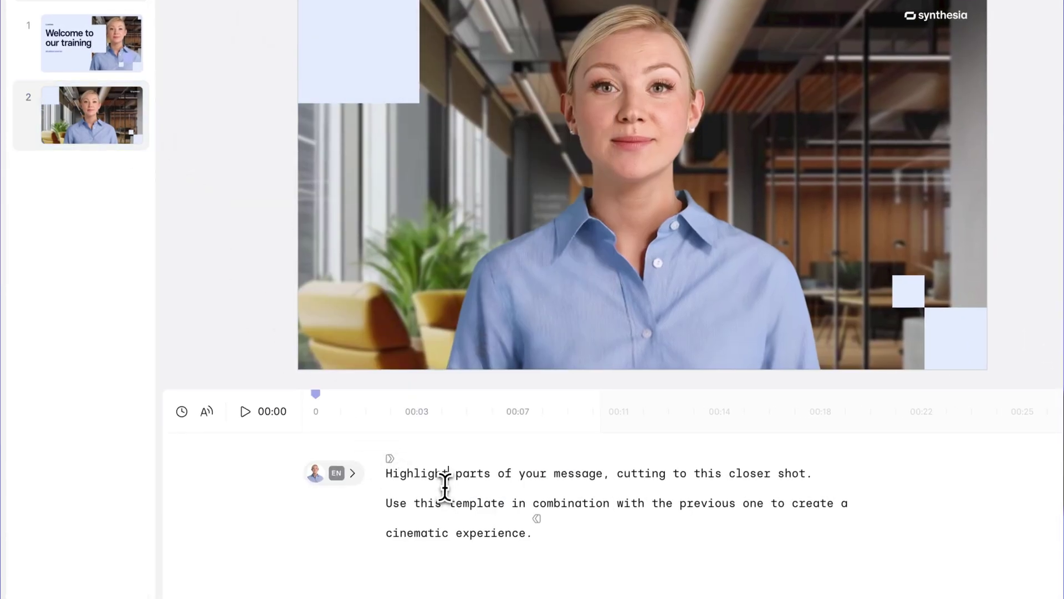
{"action": "left_click", "coordinate": [446, 477]}
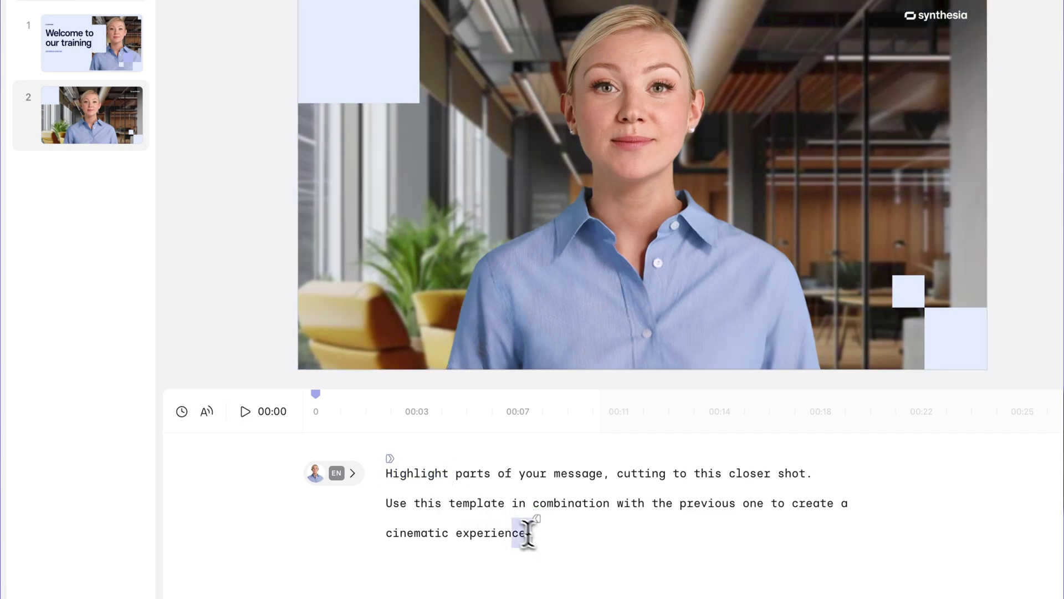
{"action": "left_click_drag", "start_coordinate": [527, 533], "coordinate": [388, 472]}
- Clear scene 2's script text and delete the top-left lavender rectangle
{"action": "key", "text": "BackSpace"}
{"action": "key", "text": "ctrl+BackSpace"}
{"action": "left_click", "coordinate": [389, 50]}
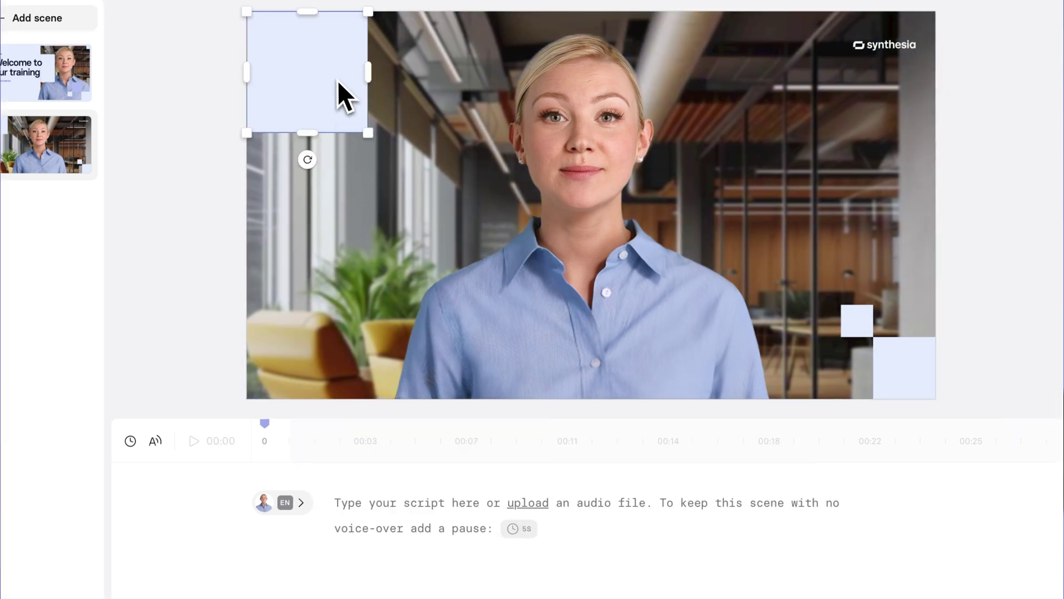
{"action": "key", "text": "Delete"}
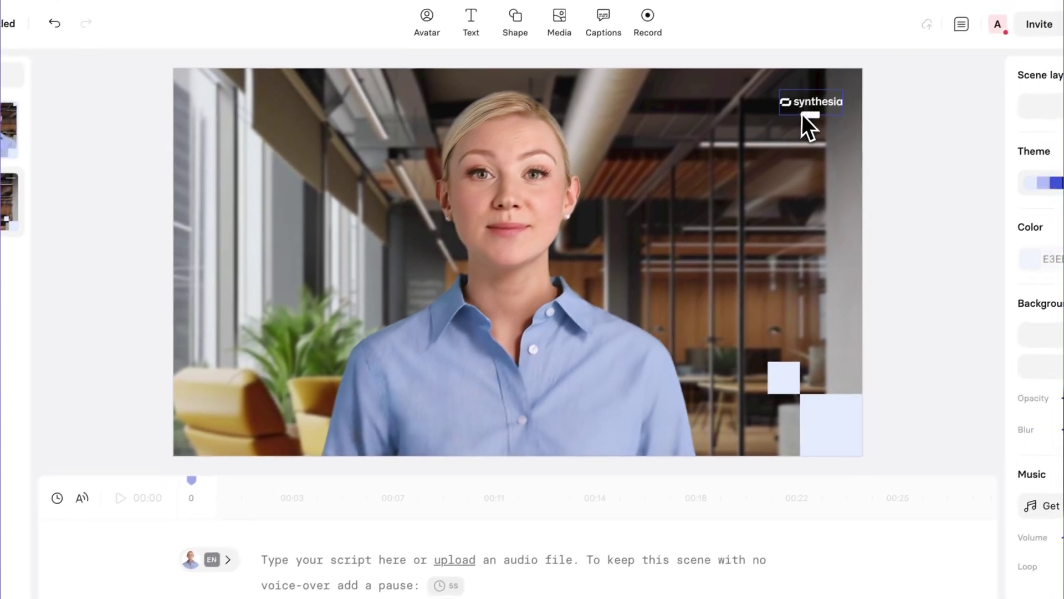
- Delete the synthesia logo at top right and browse the media library
{"action": "left_click", "coordinate": [884, 45]}
{"action": "key", "text": "Delete"}
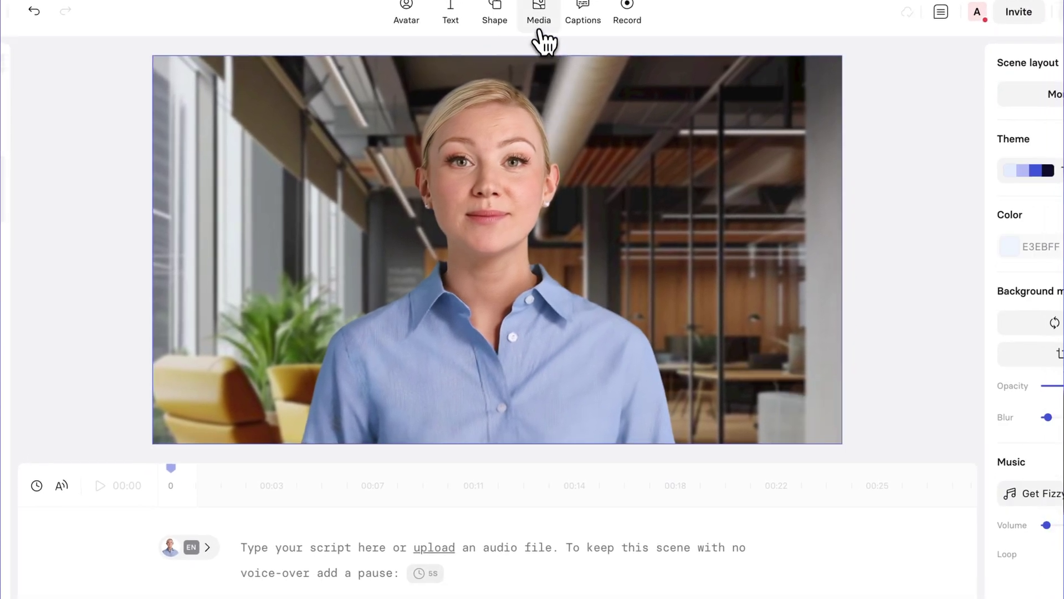
{"action": "left_click", "coordinate": [540, 39]}
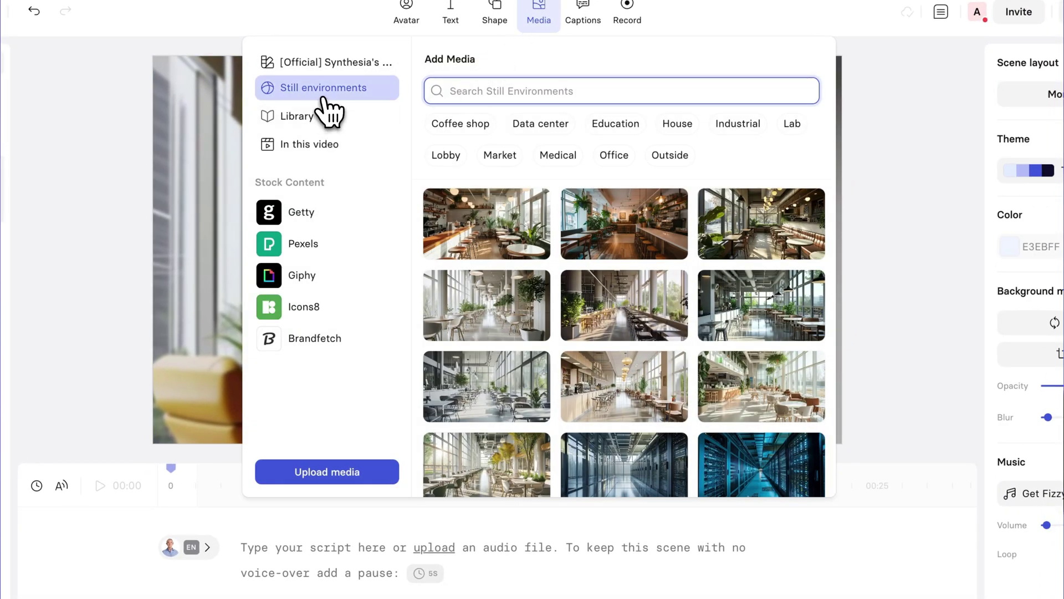
{"action": "scroll", "coordinate": [570, 290], "scroll_direction": "down", "scroll_amount": 10}
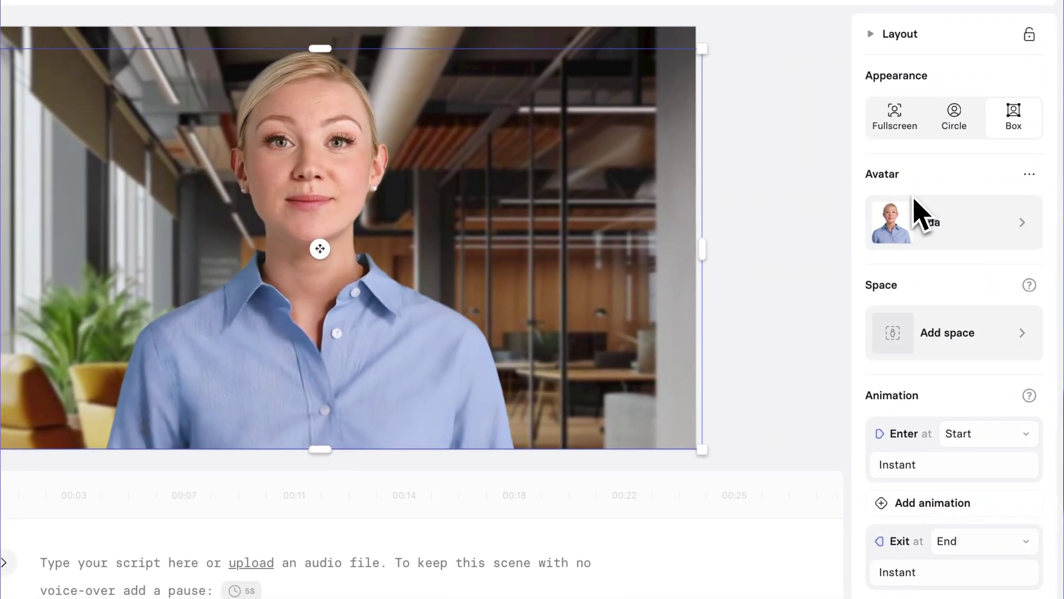
- Open scene 2's avatar gallery from the Ada row and browse presenters like Alec, Amanda and Alex
{"action": "left_click", "coordinate": [965, 230]}
{"action": "scroll", "coordinate": [815, 244], "scroll_direction": "down", "scroll_amount": 10}
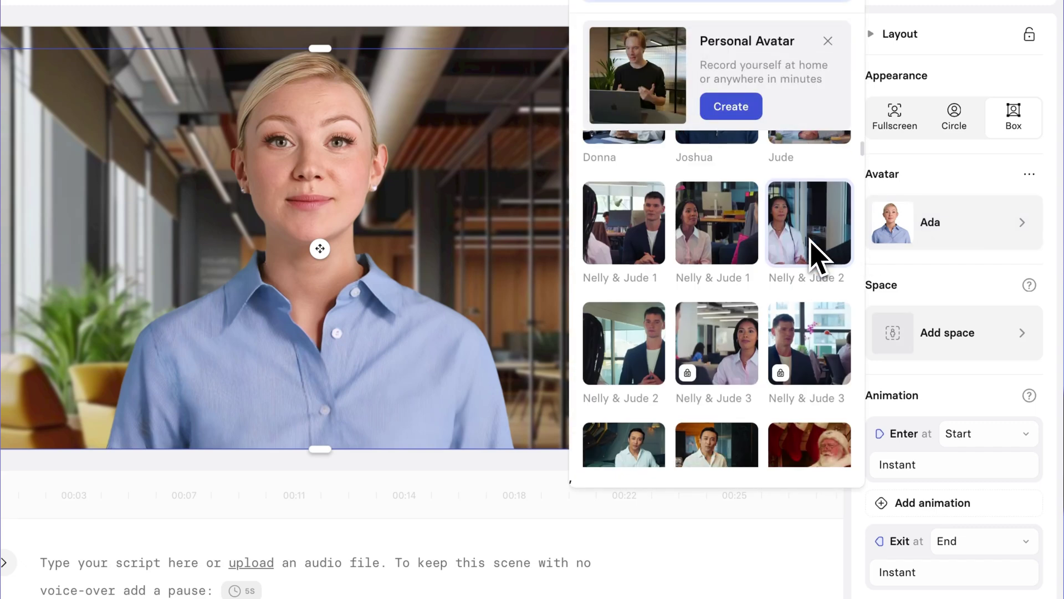
{"action": "scroll", "coordinate": [815, 253], "scroll_direction": "up", "scroll_amount": 10}
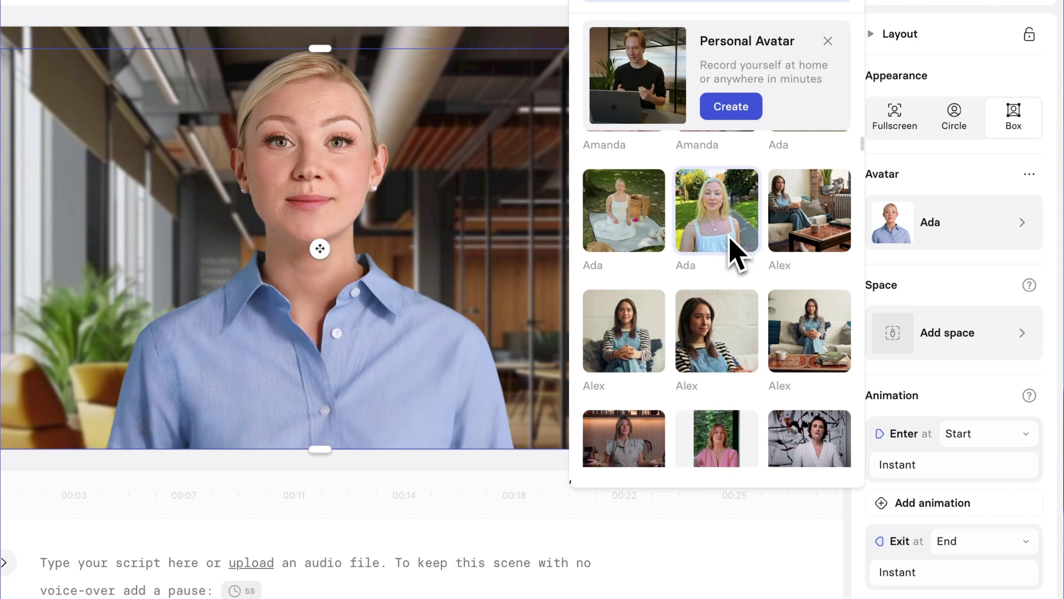
{"action": "scroll", "coordinate": [732, 248], "scroll_direction": "down", "scroll_amount": 10}
{"action": "scroll", "coordinate": [732, 248], "scroll_direction": "down", "scroll_amount": 3}
{"action": "scroll", "coordinate": [732, 248], "scroll_direction": "up", "scroll_amount": 4}
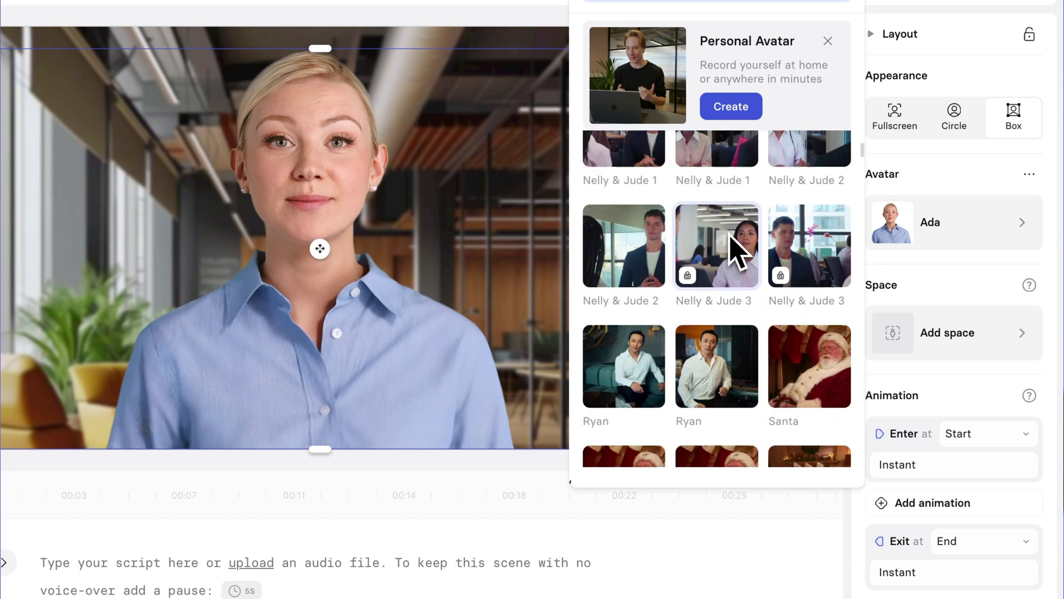
{"action": "scroll", "coordinate": [732, 241], "scroll_direction": "up", "scroll_amount": 5}
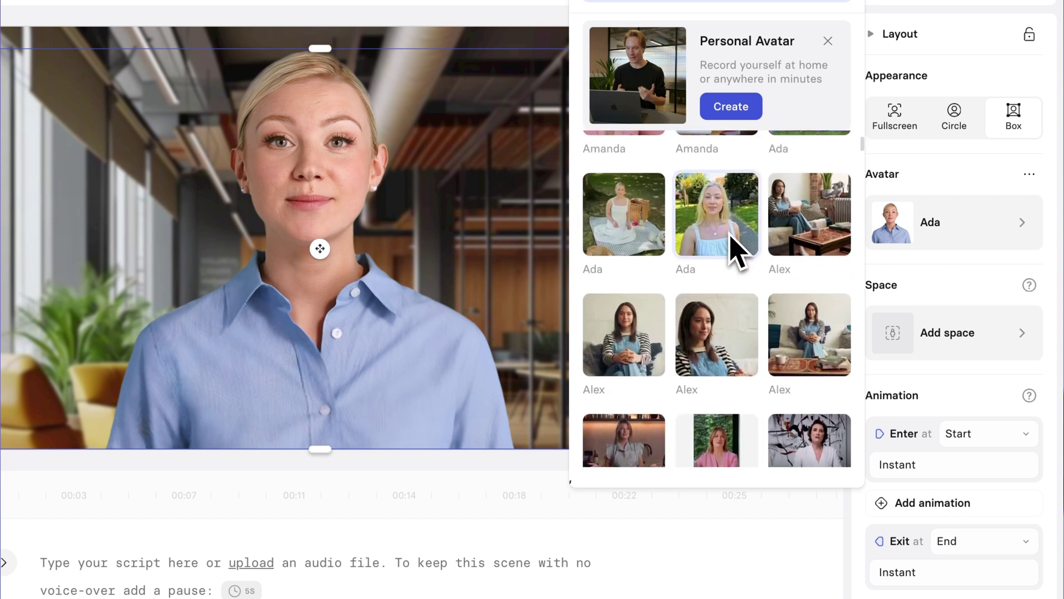
- Switch scene 2's presenter to Alex and enlarge the avatar to fill the frame
{"action": "left_click", "coordinate": [705, 334]}
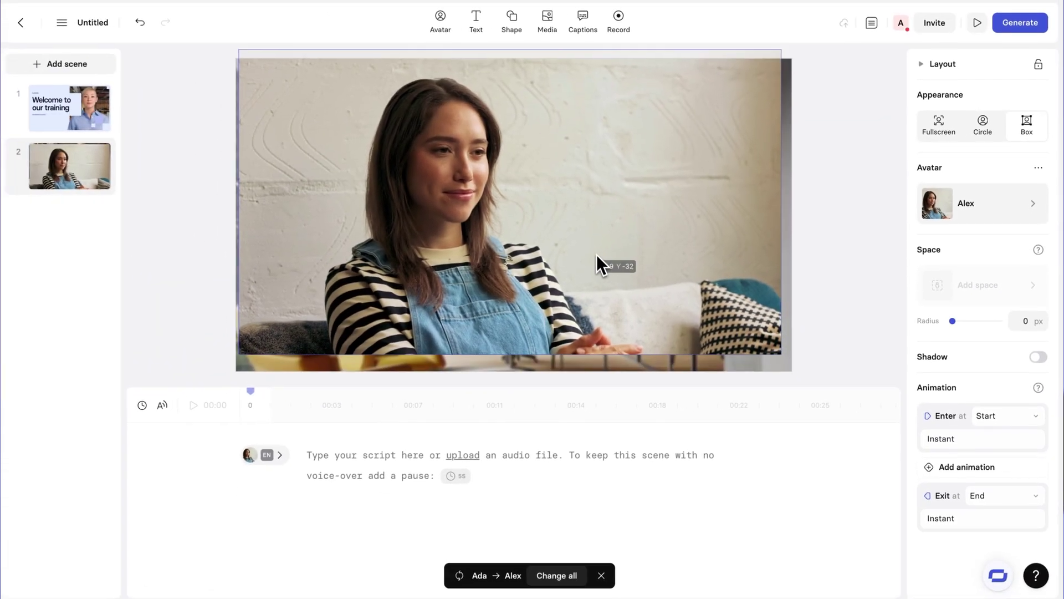
{"action": "left_click_drag", "start_coordinate": [596, 254], "coordinate": [597, 255]}
{"action": "left_click_drag", "start_coordinate": [779, 358], "coordinate": [789, 375]}
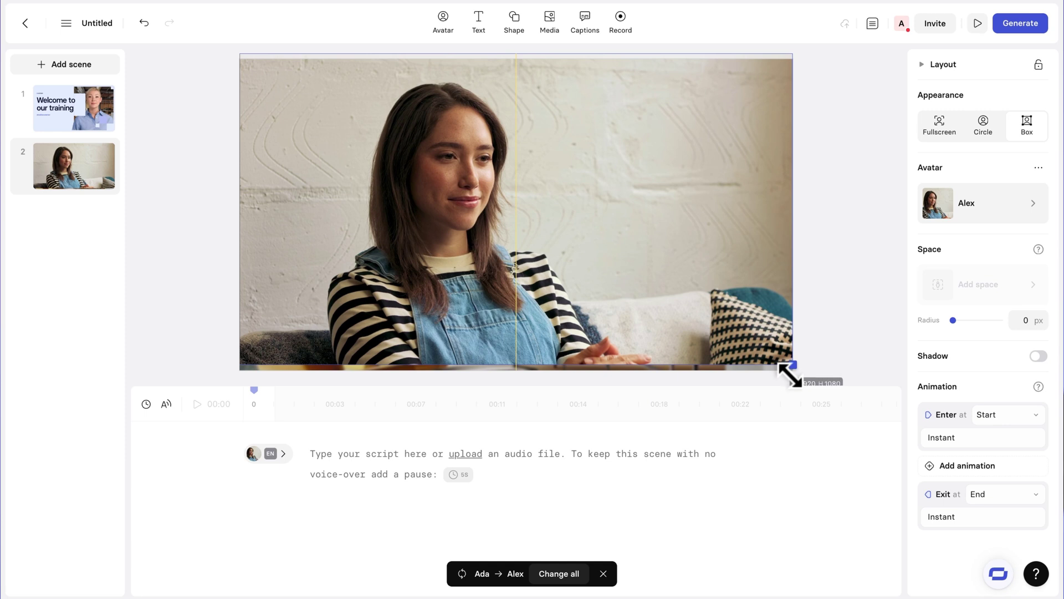
- Reopen the avatar gallery and browse the expressive avatars
{"action": "left_click", "coordinate": [963, 205]}
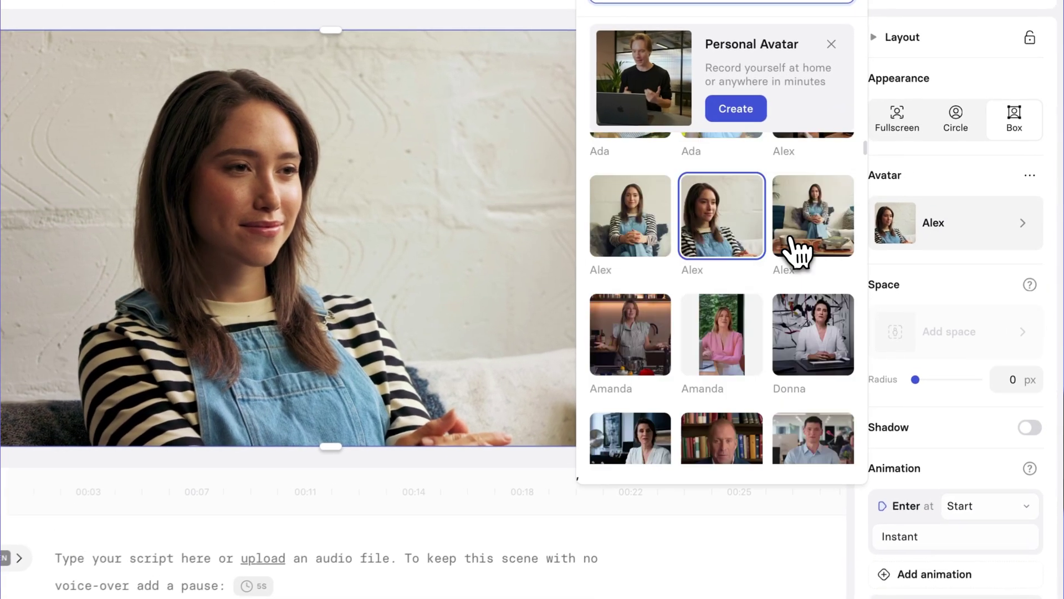
{"action": "scroll", "coordinate": [861, 224], "scroll_direction": "down", "scroll_amount": 3}
{"action": "scroll", "coordinate": [790, 252], "scroll_direction": "down", "scroll_amount": 10}
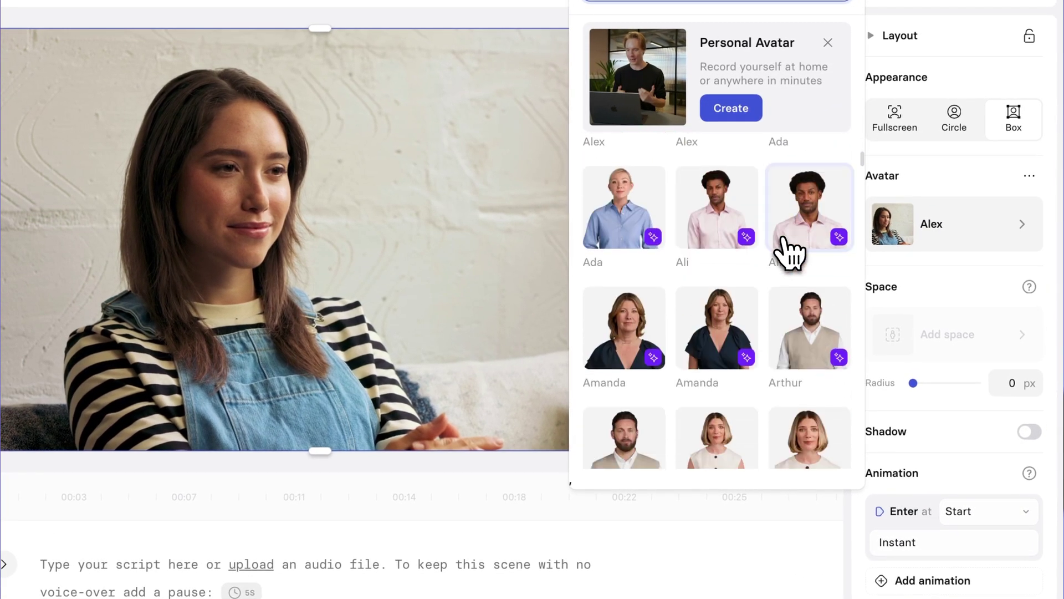
{"action": "mouse_move", "coordinate": [745, 200]}
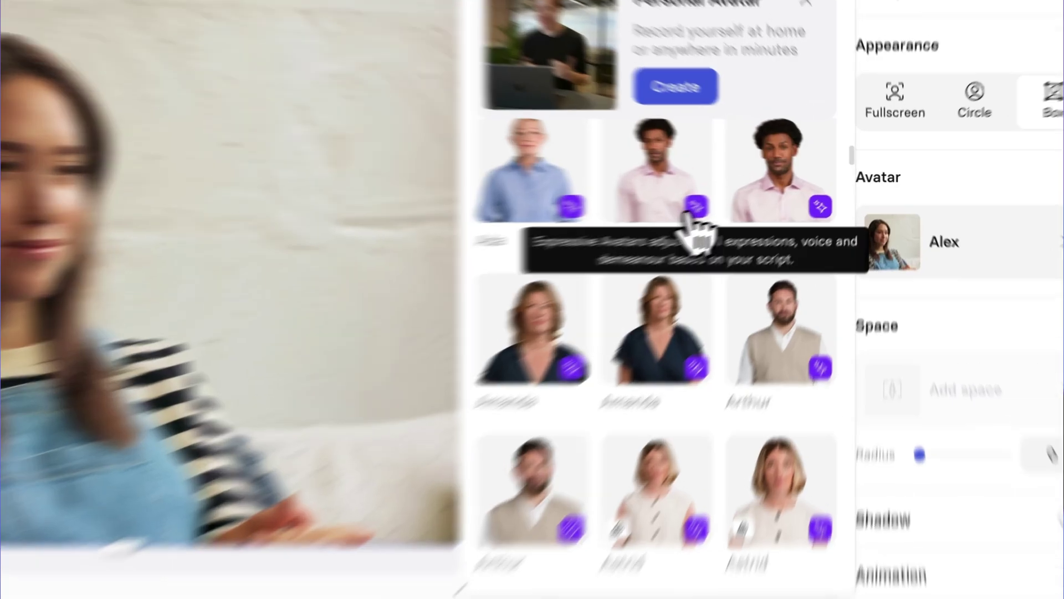